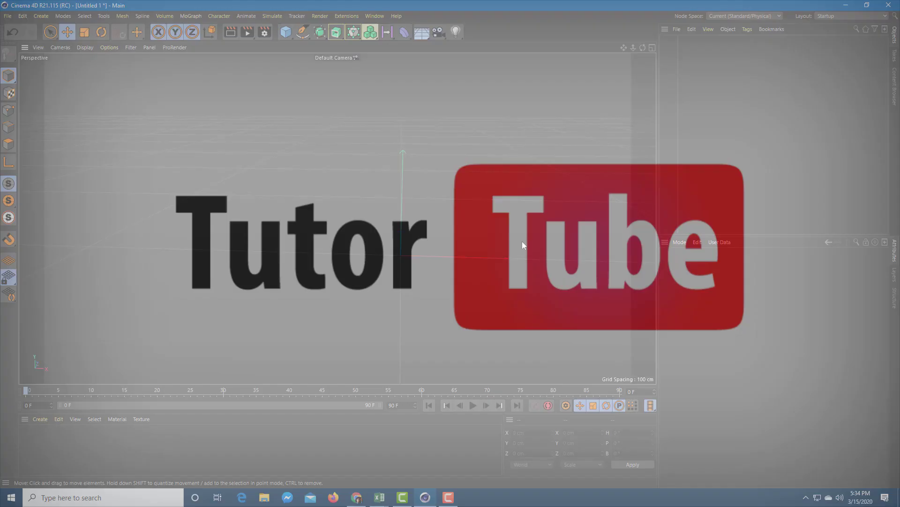
- Add a cube, stretch it to about 284 cm along X and place it at about X 533, Y 107, Z 32 cm
{"action": "scroll", "coordinate": [497, 216], "scroll_direction": "up", "scroll_amount": 3}
{"action": "scroll", "coordinate": [497, 216], "scroll_direction": "up", "scroll_amount": 1}
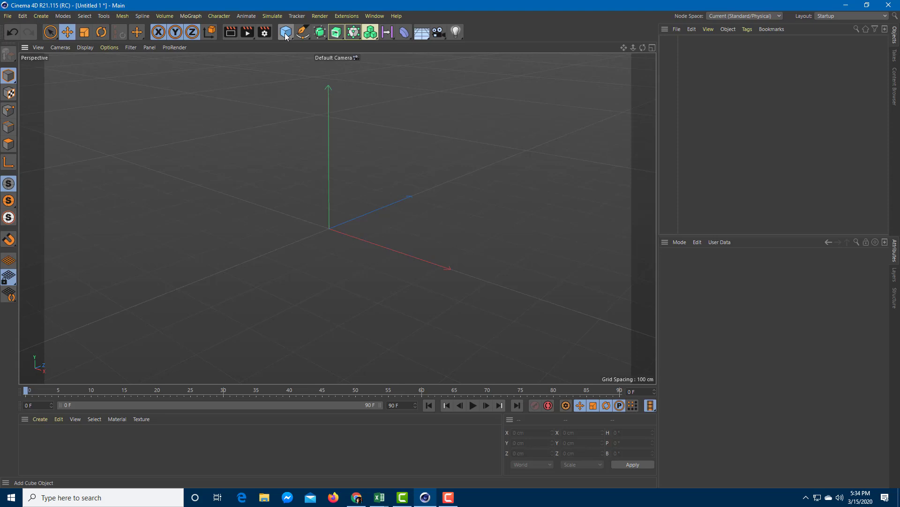
{"action": "left_click_drag", "start_coordinate": [285, 34], "coordinate": [378, 47]}
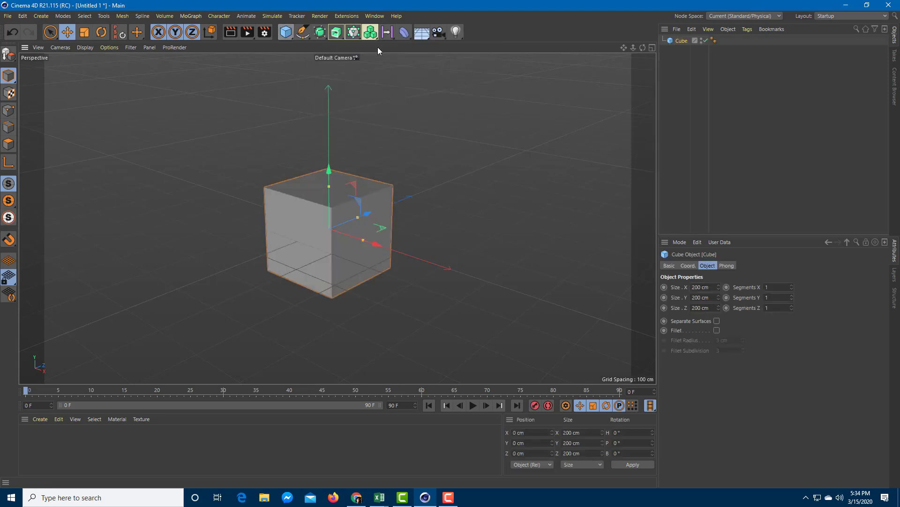
{"action": "left_click_drag", "start_coordinate": [387, 250], "coordinate": [588, 329]}
{"action": "middle_click_drag", "start_coordinate": [436, 224], "coordinate": [364, 216], "text": "alt"}
{"action": "left_click_drag", "start_coordinate": [367, 219], "coordinate": [474, 264], "text": "alt"}
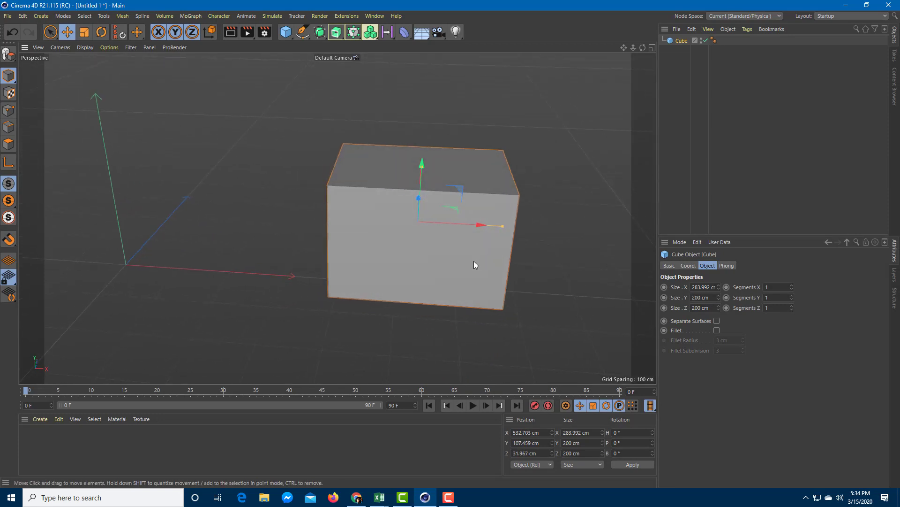
- Make the cube editable and move it along X to about 404 cm
{"action": "key", "text": "c"}
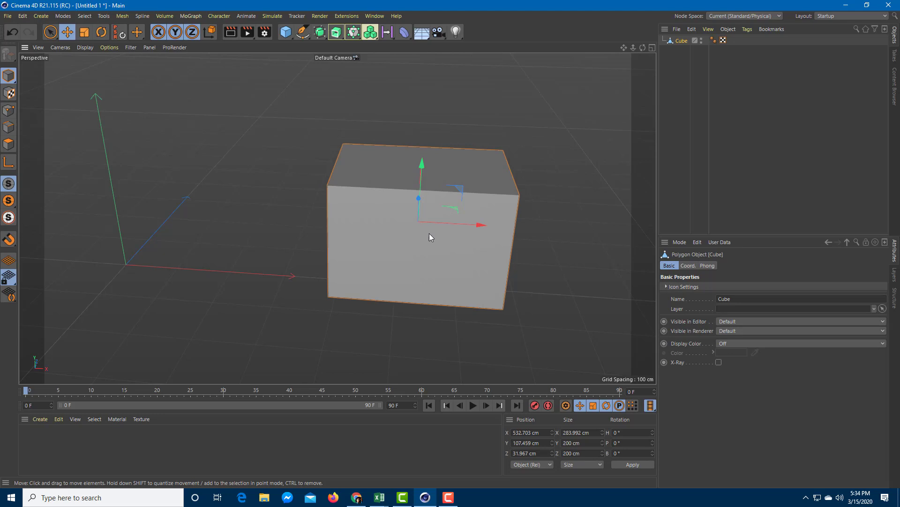
{"action": "left_click_drag", "start_coordinate": [468, 225], "coordinate": [374, 224]}
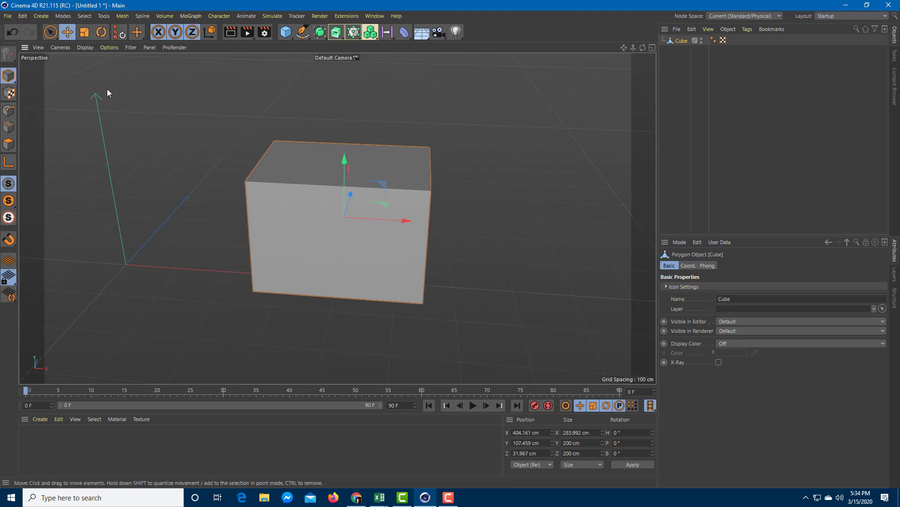
{"action": "scroll", "coordinate": [197, 120], "scroll_direction": "down", "scroll_amount": 4}
{"action": "middle_click_drag", "start_coordinate": [165, 111], "coordinate": [220, 122], "text": "alt"}
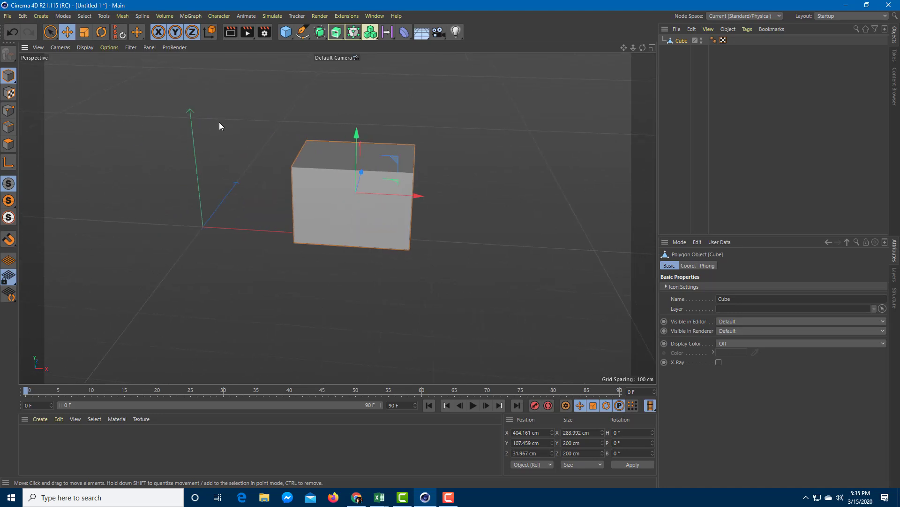
- Add a Symmetry object and make the cube its child
{"action": "left_click", "coordinate": [320, 33]}
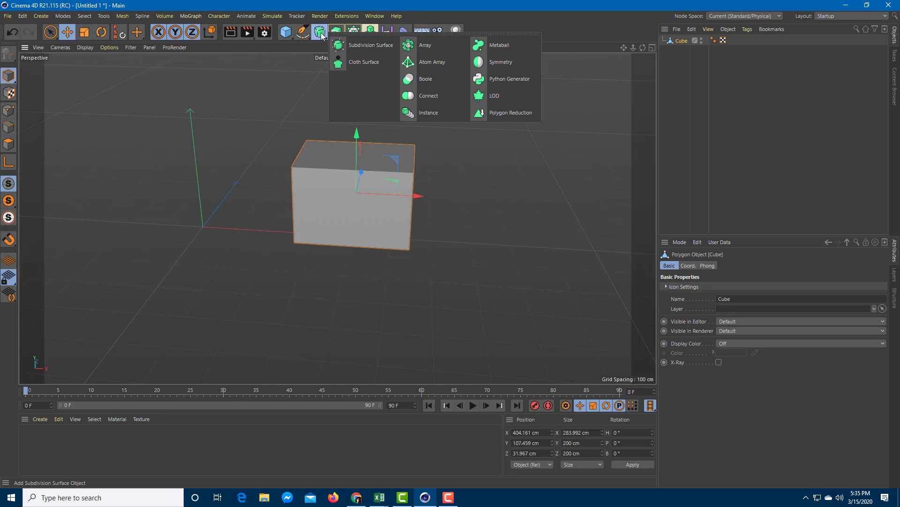
{"action": "left_click", "coordinate": [511, 64]}
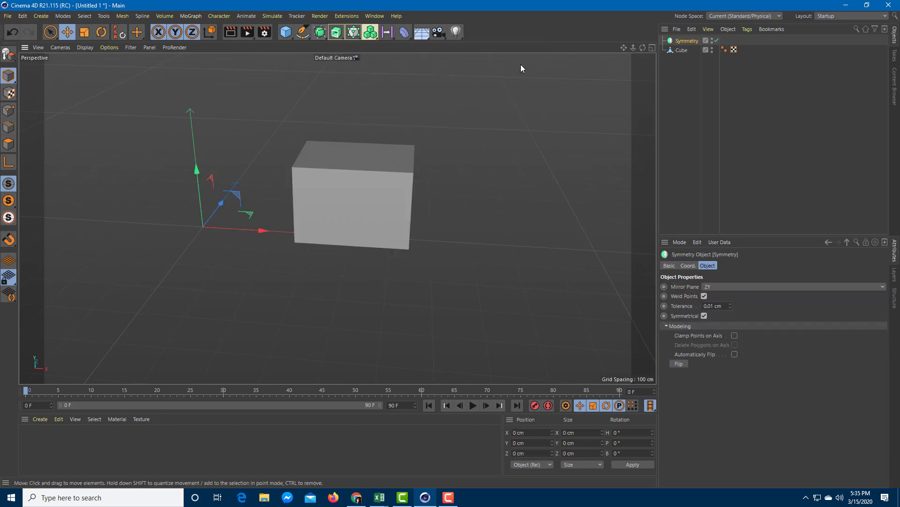
{"action": "left_click_drag", "start_coordinate": [684, 50], "coordinate": [689, 41]}
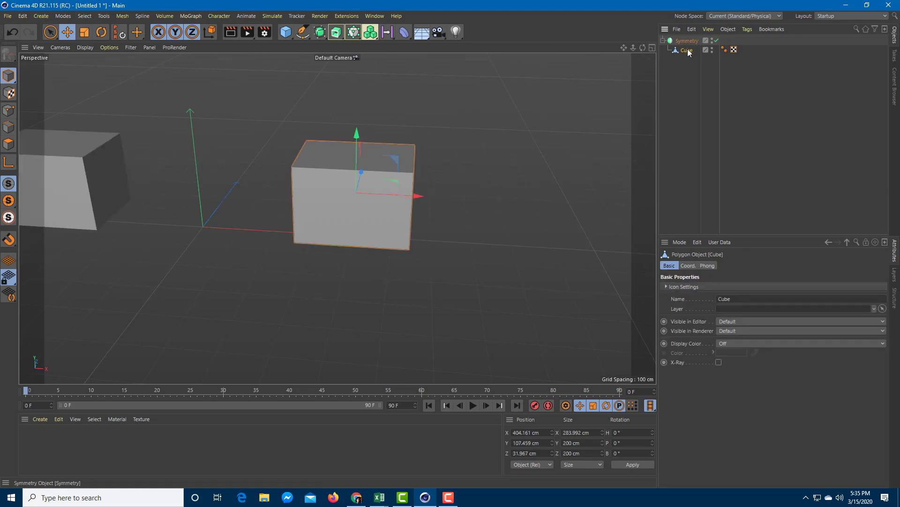
- Move the cube along X towards its mirrored copy, to about X 162 cm
{"action": "left_click_drag", "start_coordinate": [398, 198], "coordinate": [313, 200]}
{"action": "middle_click_drag", "start_coordinate": [187, 168], "coordinate": [204, 172], "text": "alt"}
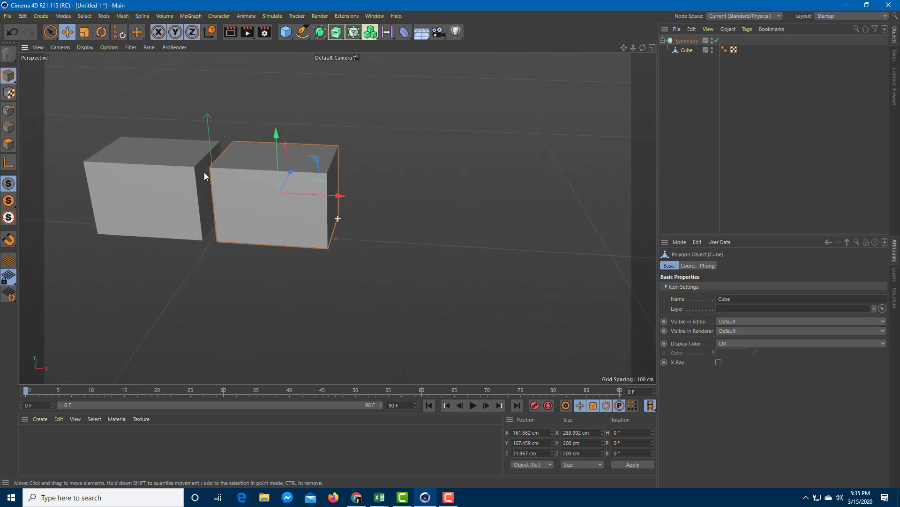
{"action": "left_click_drag", "start_coordinate": [204, 172], "coordinate": [352, 176], "text": "alt"}
{"action": "scroll", "coordinate": [336, 177], "scroll_direction": "up", "scroll_amount": 3}
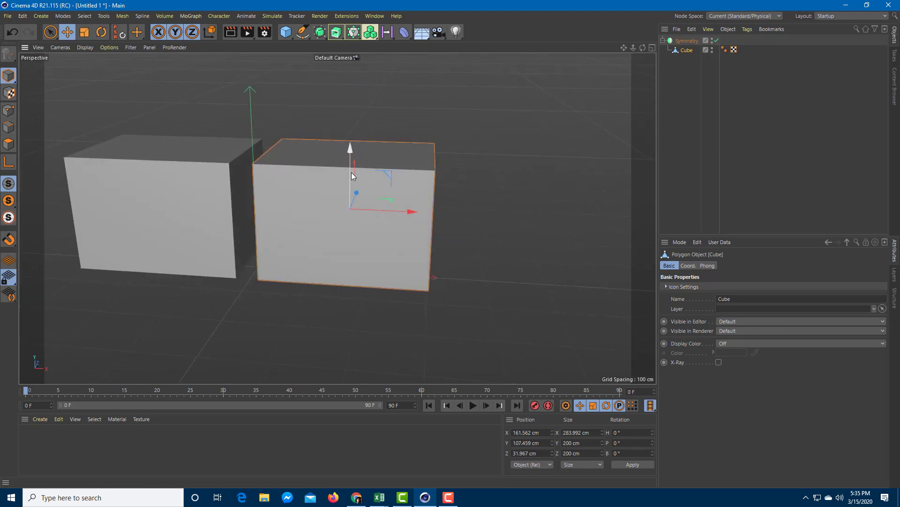
- In edge mode, make two vertical loop cuts in the cube, one near its middle and one close to its outer end
{"action": "key", "text": "k"}
{"action": "key", "text": "l"}
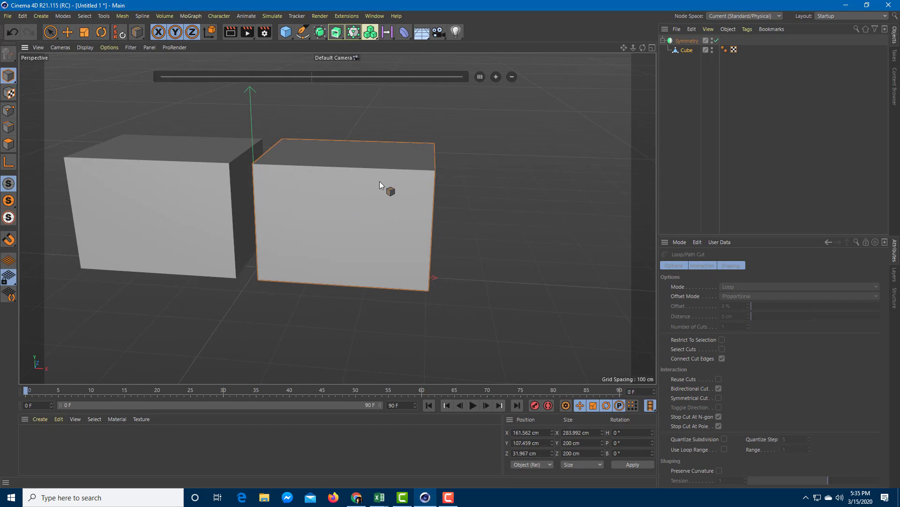
{"action": "left_click_drag", "start_coordinate": [379, 181], "coordinate": [393, 182], "text": "alt"}
{"action": "left_click", "coordinate": [9, 127]}
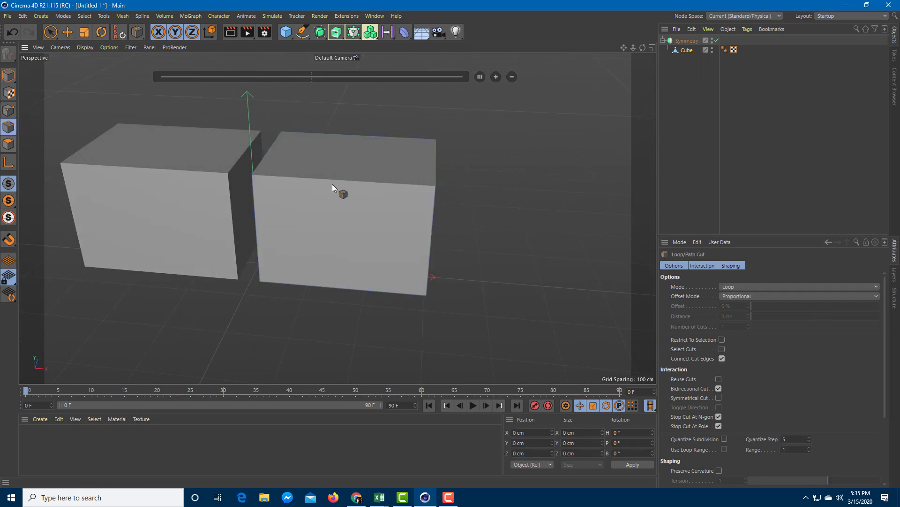
{"action": "left_click", "coordinate": [353, 180]}
{"action": "left_click", "coordinate": [410, 185]}
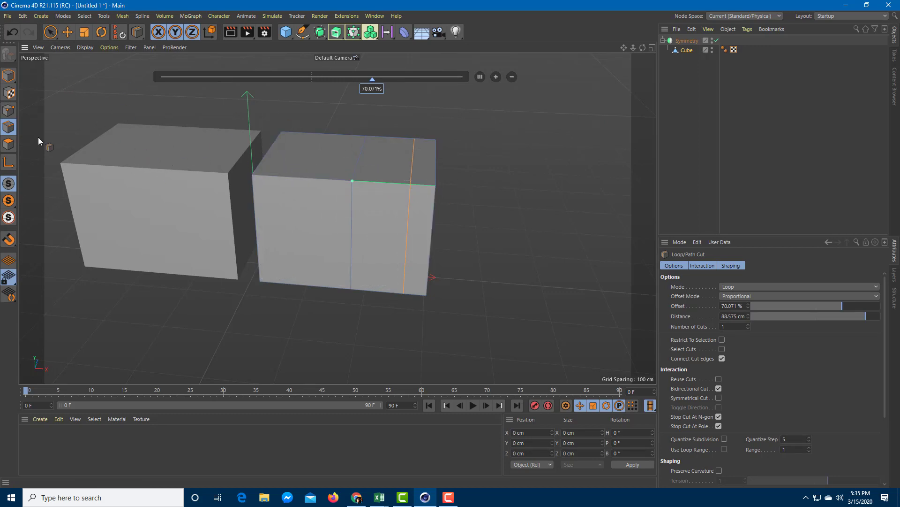
- In point mode, select the cube's front upper corner point beside the mirror plane and raise it to about Y 201 cm
{"action": "left_click", "coordinate": [9, 110]}
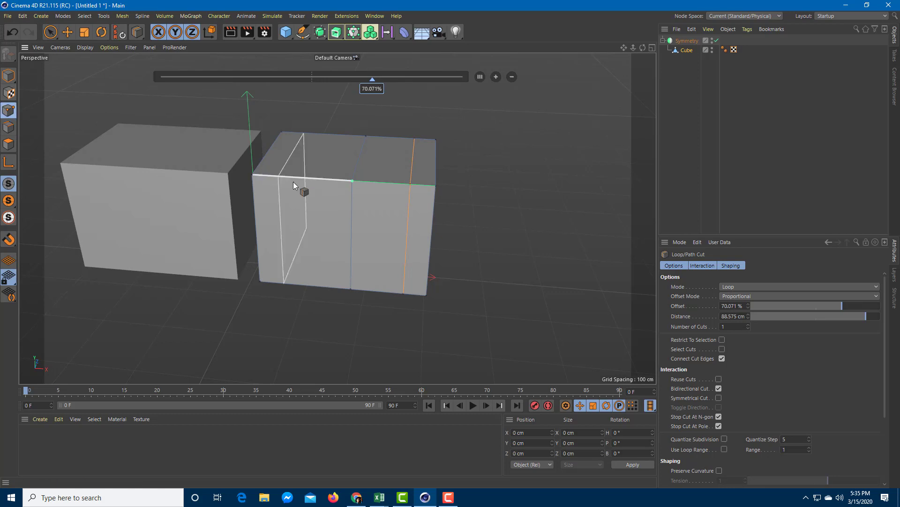
{"action": "left_click", "coordinate": [50, 34]}
{"action": "left_click", "coordinate": [257, 178]}
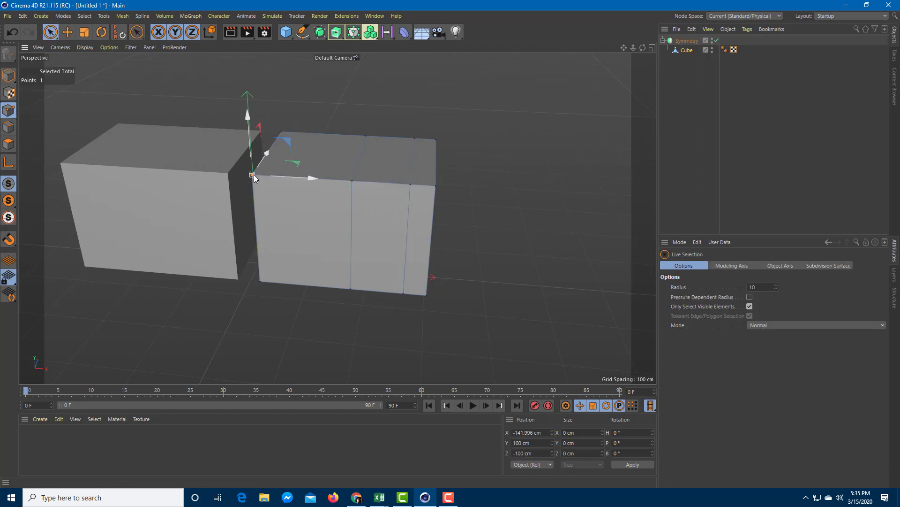
{"action": "left_click_drag", "start_coordinate": [254, 175], "coordinate": [252, 70]}
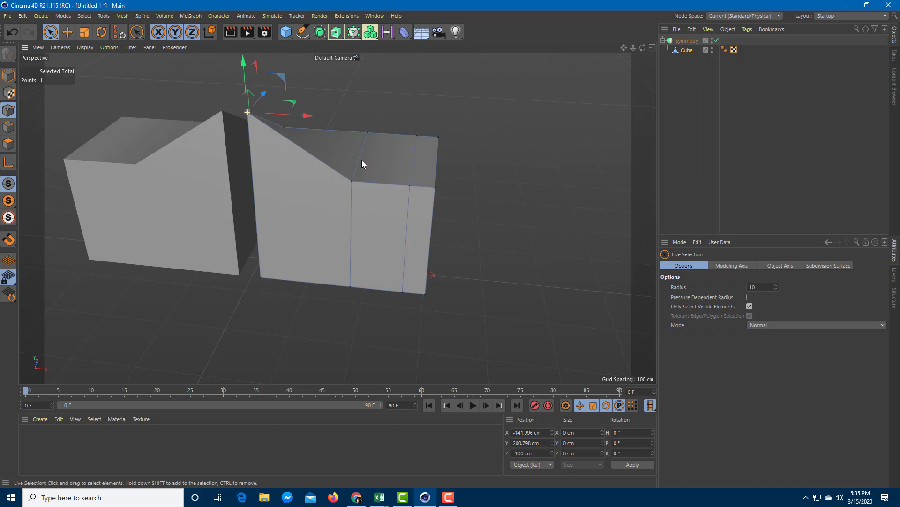
- Raise the cube's rear upper corner point beside the mirror plane to about Y 238 cm
{"action": "left_click_drag", "start_coordinate": [362, 159], "coordinate": [302, 167], "text": "alt"}
{"action": "left_click", "coordinate": [289, 149]}
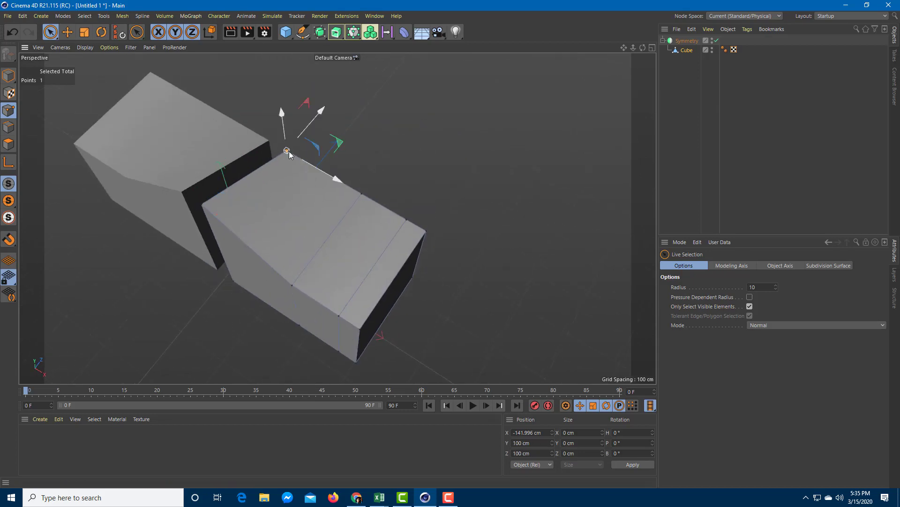
{"action": "left_click_drag", "start_coordinate": [288, 135], "coordinate": [285, 86]}
{"action": "left_click_drag", "start_coordinate": [346, 156], "coordinate": [394, 150], "text": "alt"}
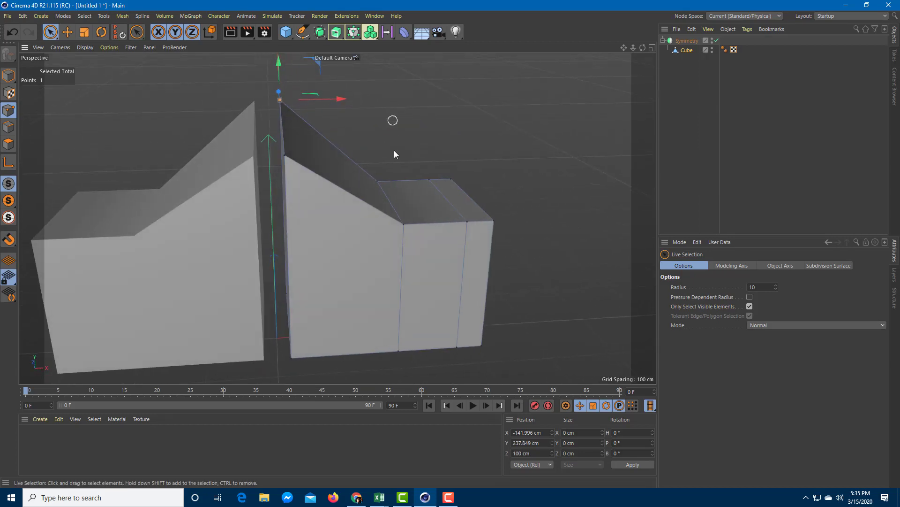
{"action": "left_click_drag", "start_coordinate": [344, 225], "coordinate": [212, 173], "text": "alt"}
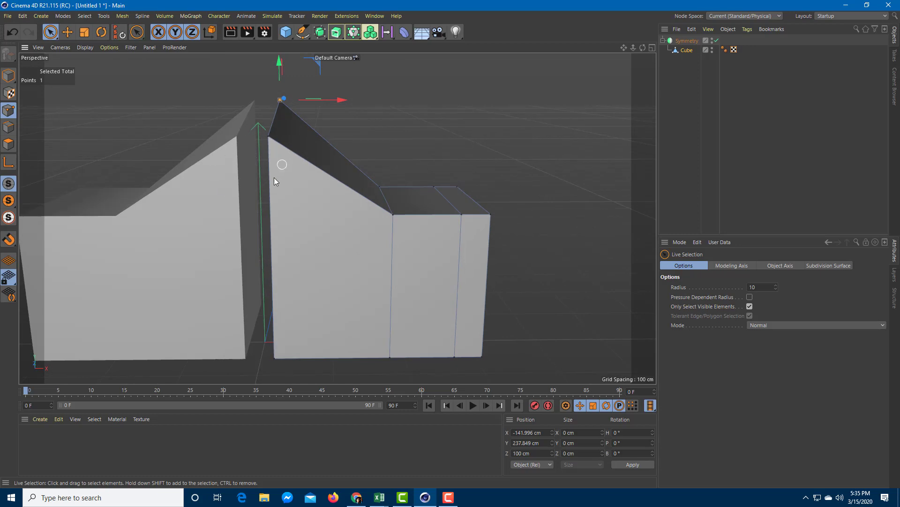
{"action": "left_click_drag", "start_coordinate": [274, 179], "coordinate": [291, 184], "text": "alt"}
{"action": "left_click_drag", "start_coordinate": [342, 291], "coordinate": [284, 308], "text": "alt"}
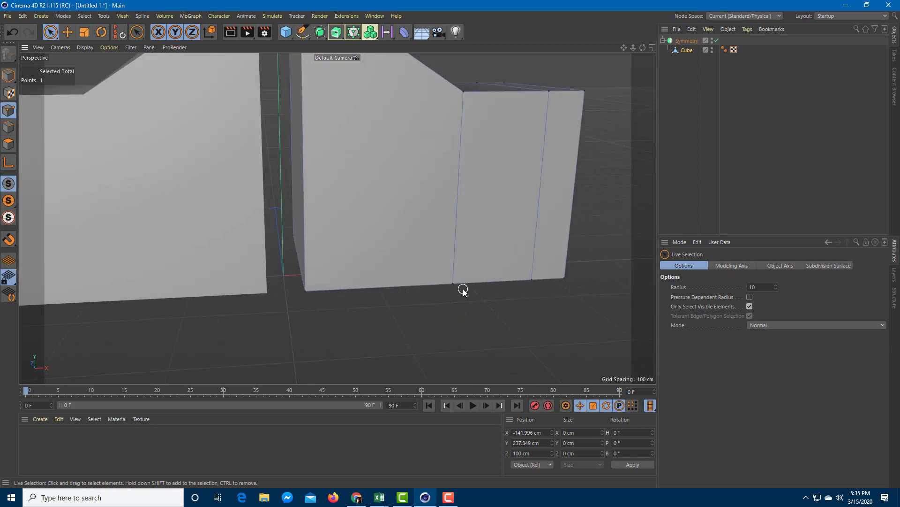
- Set the Symmetry object's weld tolerance to 22.01 cm and shift the object to about X -4.7 cm
{"action": "left_click", "coordinate": [689, 41]}
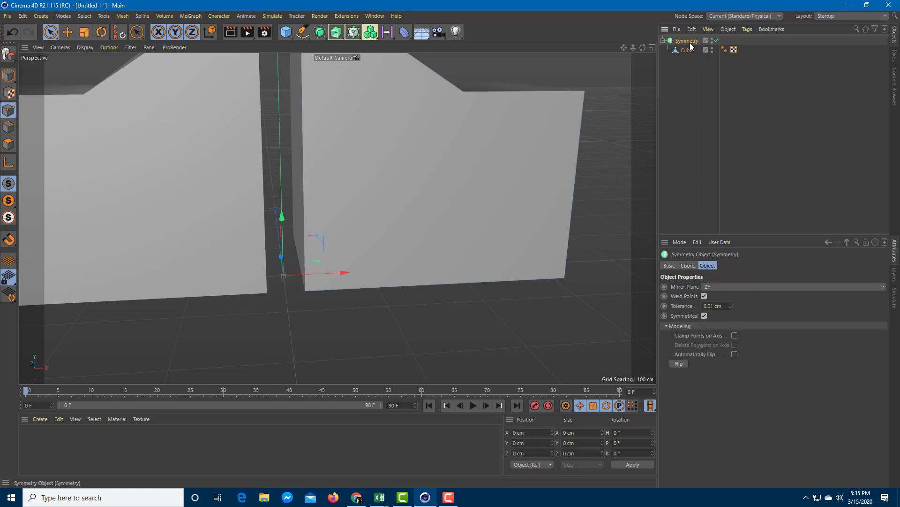
{"action": "left_click", "coordinate": [731, 304]}
{"action": "left_click_drag", "start_coordinate": [730, 306], "coordinate": [730, 300]}
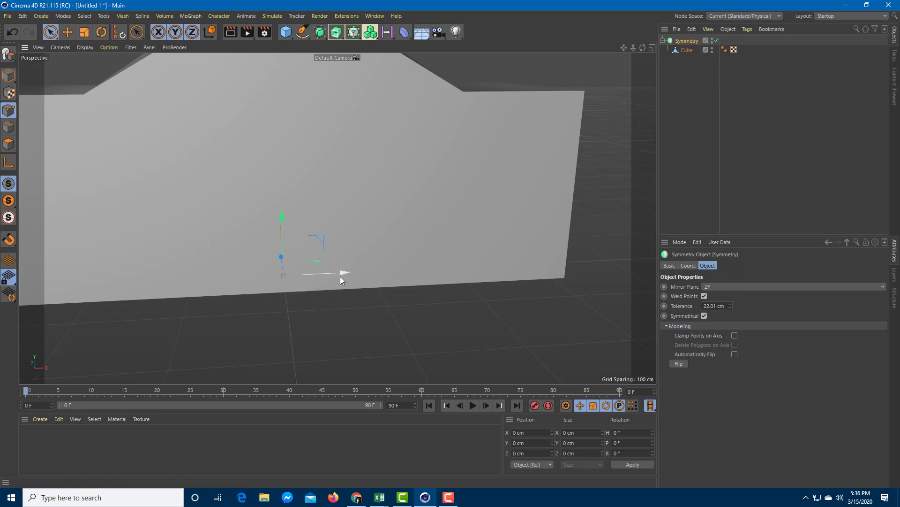
{"action": "mouse_move", "coordinate": [339, 277]}
{"action": "left_mouse_down"}
{"action": "mouse_move", "coordinate": [387, 275]}
{"action": "mouse_move", "coordinate": [336, 280]}
{"action": "left_mouse_up"}
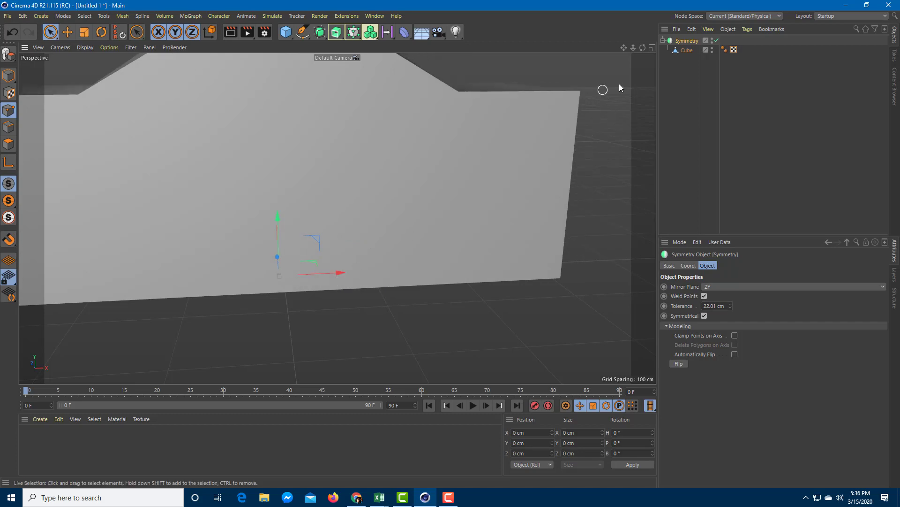
- Select the cube in model mode and move it along X to about 153 cm, inspecting the welded seam
{"action": "left_click", "coordinate": [687, 49]}
{"action": "left_click", "coordinate": [9, 75]}
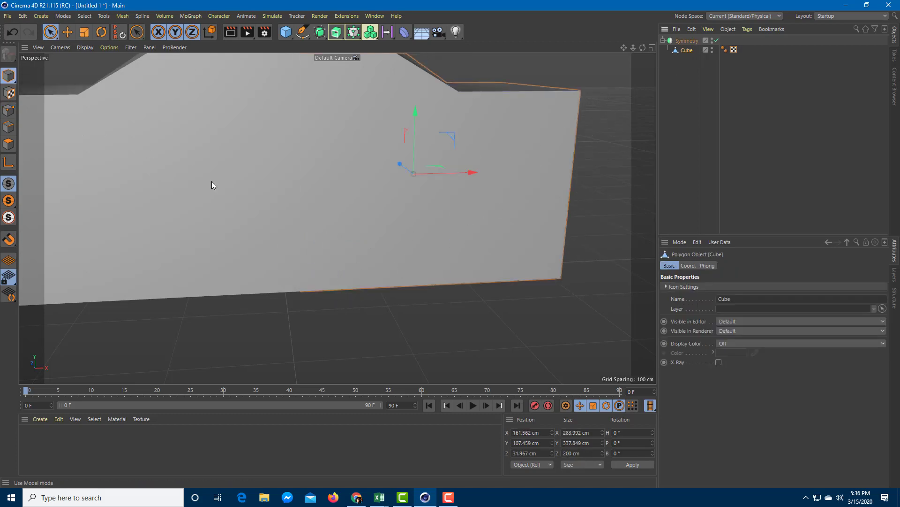
{"action": "left_click_drag", "start_coordinate": [468, 172], "coordinate": [442, 180]}
{"action": "left_click_drag", "start_coordinate": [376, 218], "coordinate": [394, 279], "text": "alt"}
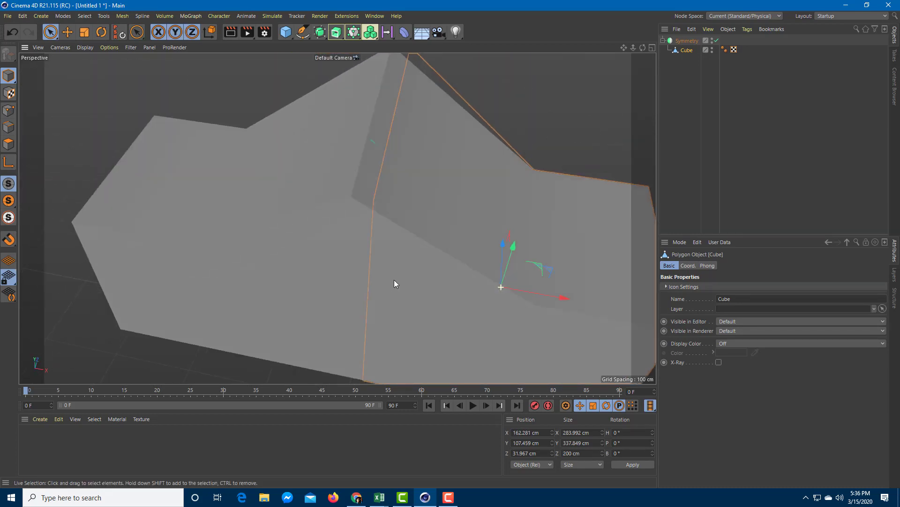
{"action": "left_click_drag", "start_coordinate": [387, 187], "coordinate": [547, 352], "text": "alt"}
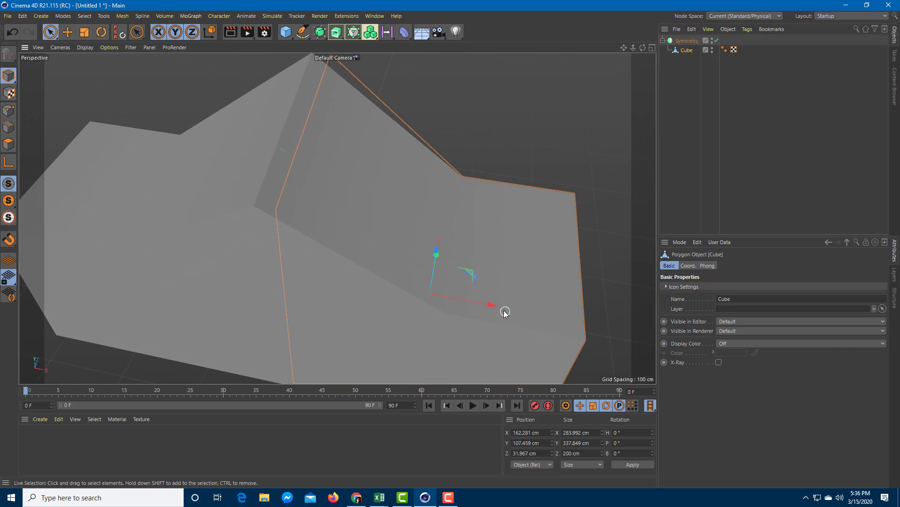
{"action": "left_click_drag", "start_coordinate": [501, 307], "coordinate": [488, 290]}
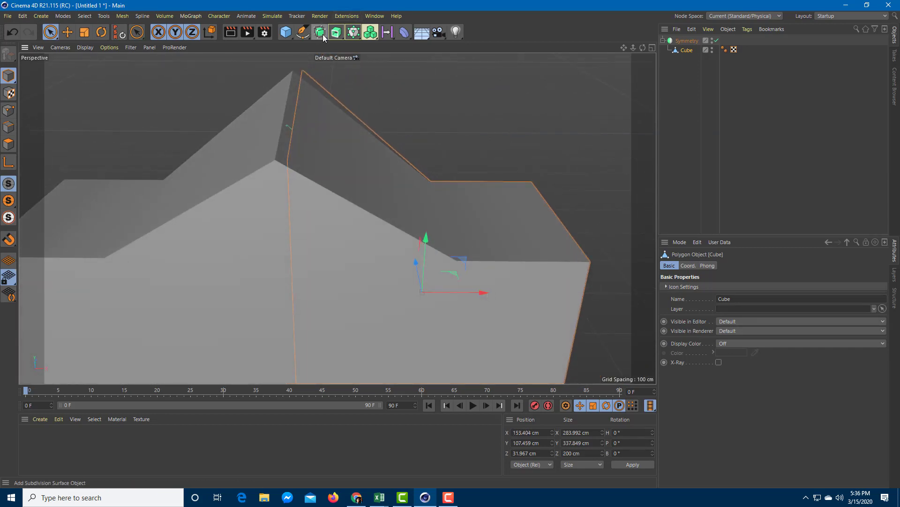
- Add a Subdivision Surface and make the Symmetry object its child
{"action": "left_click_drag", "start_coordinate": [323, 37], "coordinate": [361, 45]}
{"action": "left_click_drag", "start_coordinate": [692, 53], "coordinate": [699, 44]}
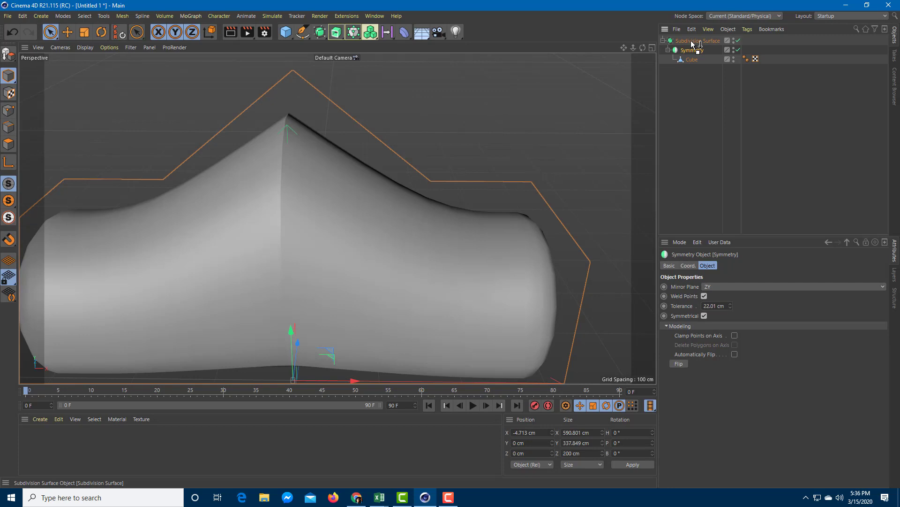
{"action": "left_click", "coordinate": [694, 42]}
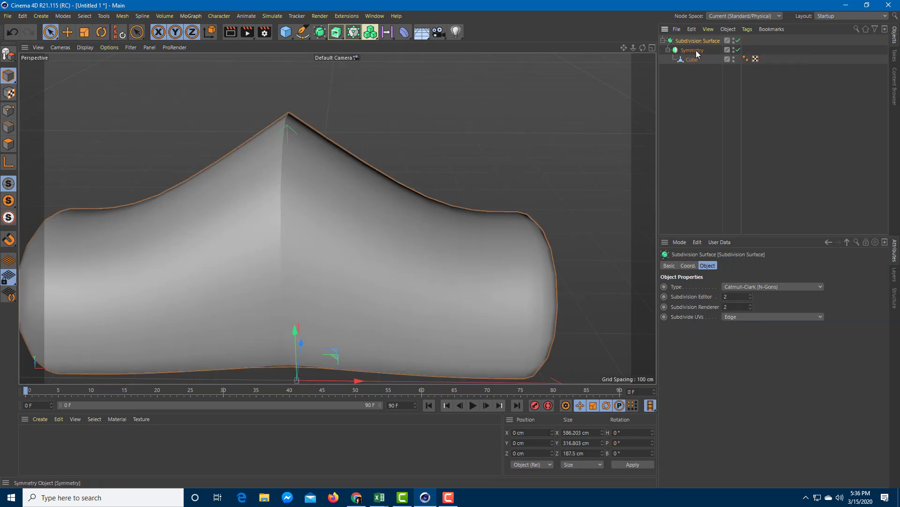
- Toggle the Symmetry object's Weld Points off and back on to compare the seam, and set its tolerance to 31.01 cm
{"action": "left_click", "coordinate": [697, 52]}
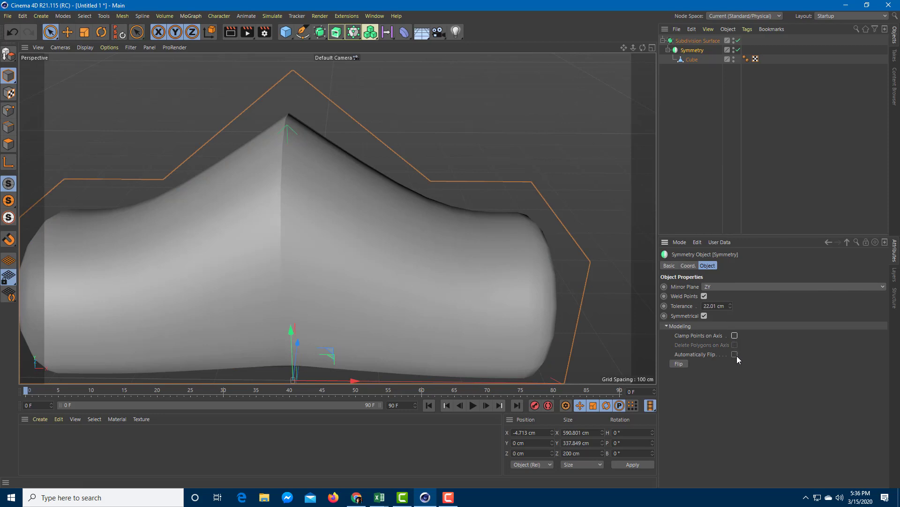
{"action": "left_click", "coordinate": [704, 296]}
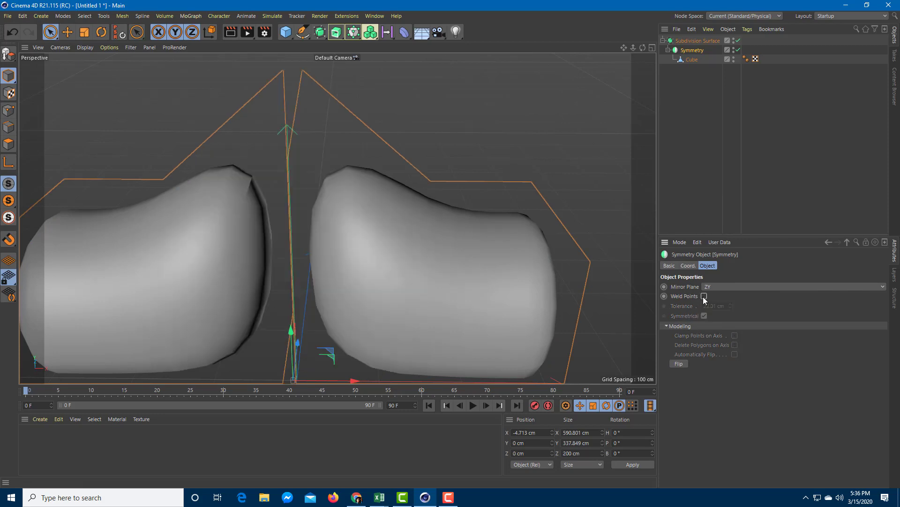
{"action": "left_click", "coordinate": [704, 296]}
{"action": "left_click", "coordinate": [704, 297]}
{"action": "left_click", "coordinate": [704, 296]}
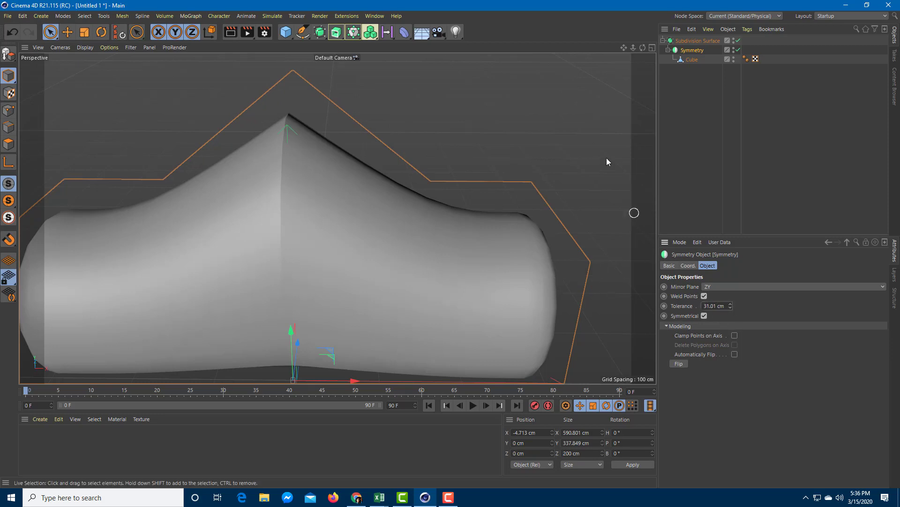
{"action": "left_click", "coordinate": [688, 265]}
{"action": "left_click", "coordinate": [708, 265]}
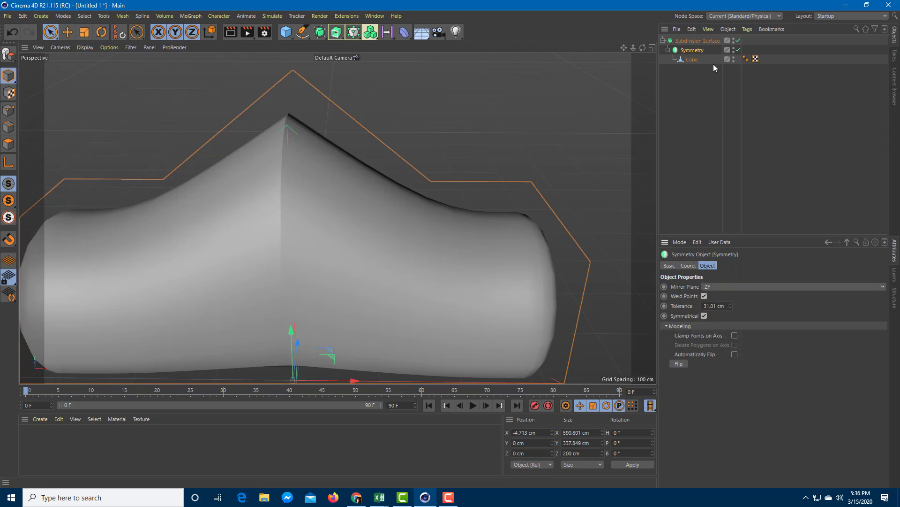
- Take the Symmetry object out of the Subdivision Surface, placing it below at the top hierarchy level
{"action": "left_click", "coordinate": [694, 42]}
{"action": "left_click_drag", "start_coordinate": [691, 50], "coordinate": [694, 82]}
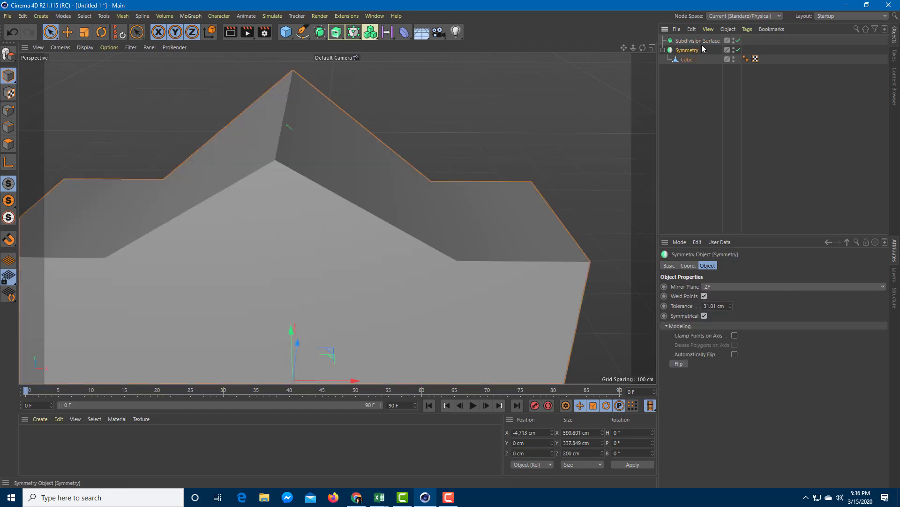
- Delete the Subdivision Surface and leave the Symmetry object selected
{"action": "left_click", "coordinate": [702, 44]}
{"action": "key", "text": "Delete"}
{"action": "left_click", "coordinate": [694, 43]}
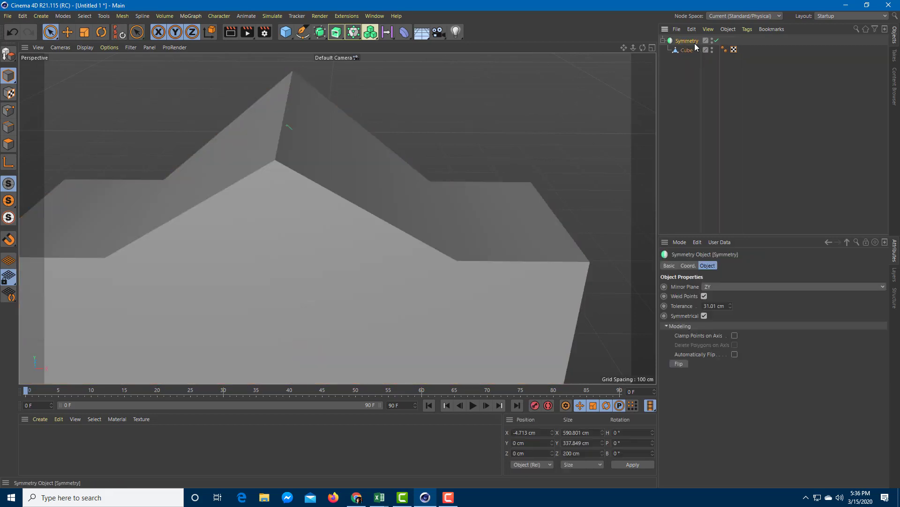
- In point mode, select the cube's upper front point at the foot of the slope and pull it along Z to about -185 cm
{"action": "left_click_drag", "start_coordinate": [351, 189], "coordinate": [330, 168], "text": "alt"}
{"action": "left_click", "coordinate": [13, 111]}
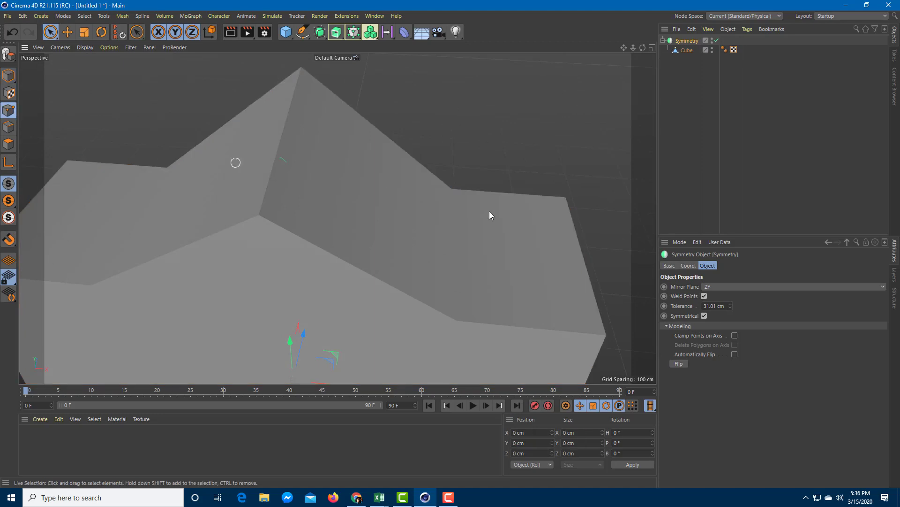
{"action": "left_click", "coordinate": [682, 52]}
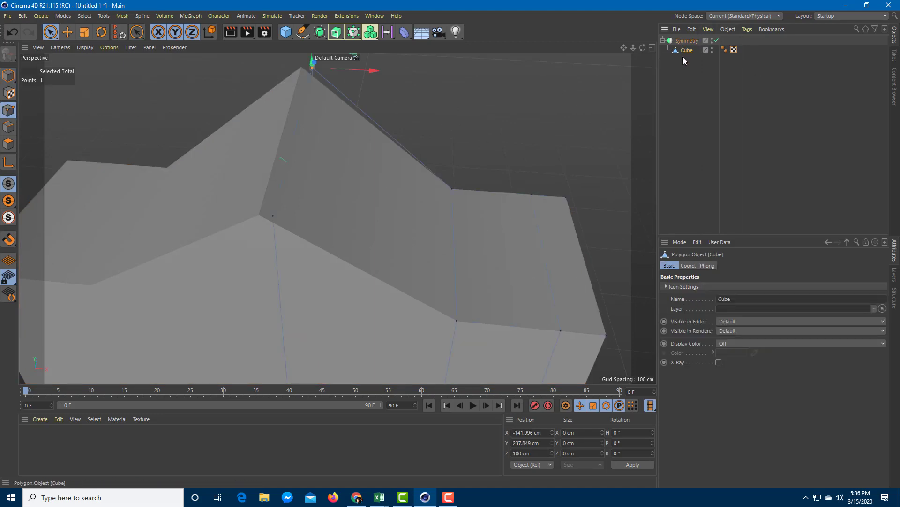
{"action": "left_click_drag", "start_coordinate": [577, 162], "coordinate": [554, 124], "text": "alt"}
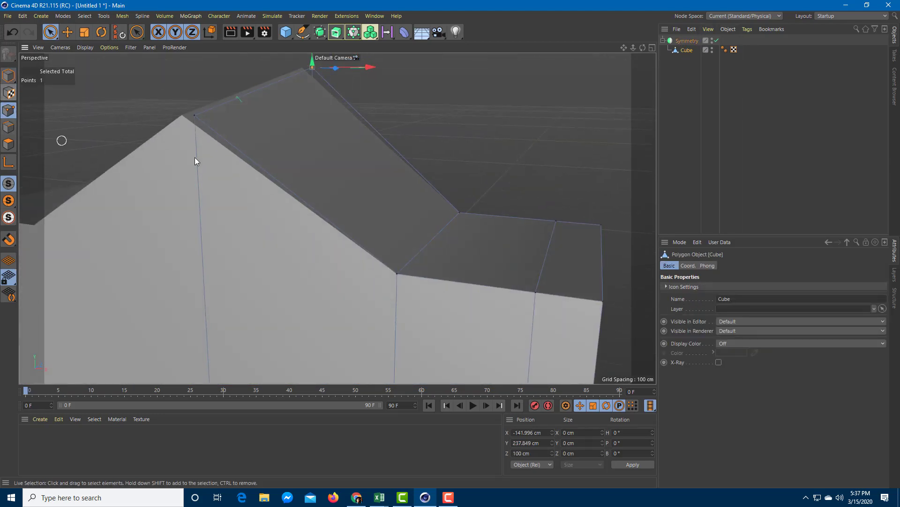
{"action": "left_click_drag", "start_coordinate": [362, 256], "coordinate": [374, 274], "text": "alt"}
{"action": "left_click", "coordinate": [410, 290]}
{"action": "left_click_drag", "start_coordinate": [531, 276], "coordinate": [330, 285], "text": "alt"}
{"action": "left_click", "coordinate": [433, 268]}
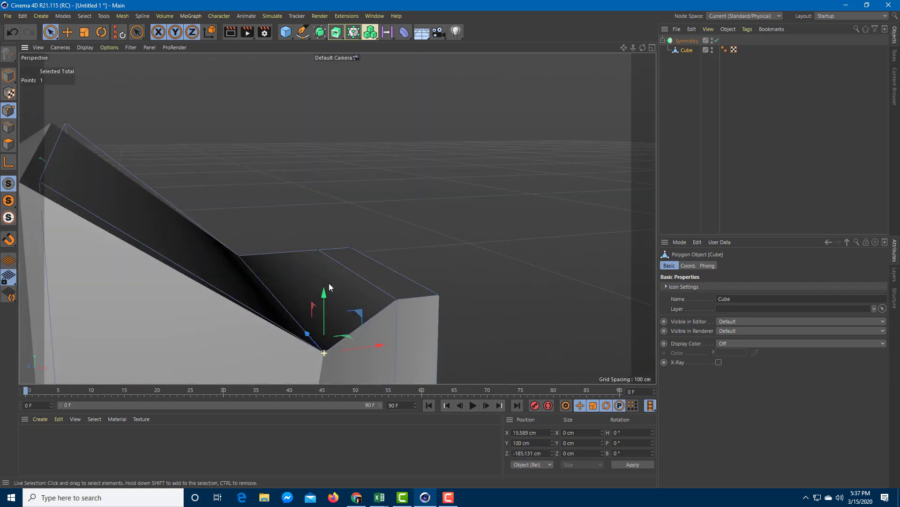
{"action": "middle_click_drag", "start_coordinate": [283, 265], "coordinate": [605, 197], "text": "alt"}
{"action": "left_click_drag", "start_coordinate": [458, 230], "coordinate": [424, 254], "text": "alt"}
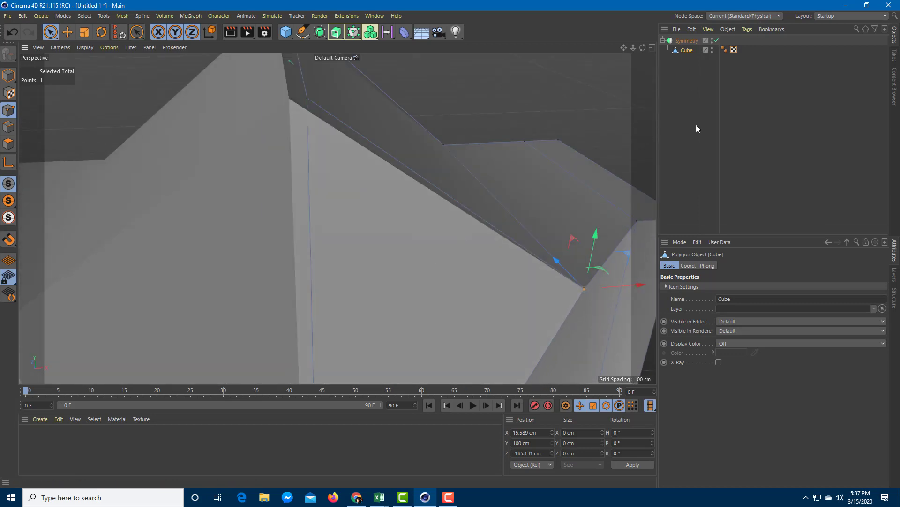
- Select the Symmetry object and try the XZ mirror plane, inspecting the mirrored shape
{"action": "left_click", "coordinate": [687, 40]}
{"action": "left_click", "coordinate": [745, 286]}
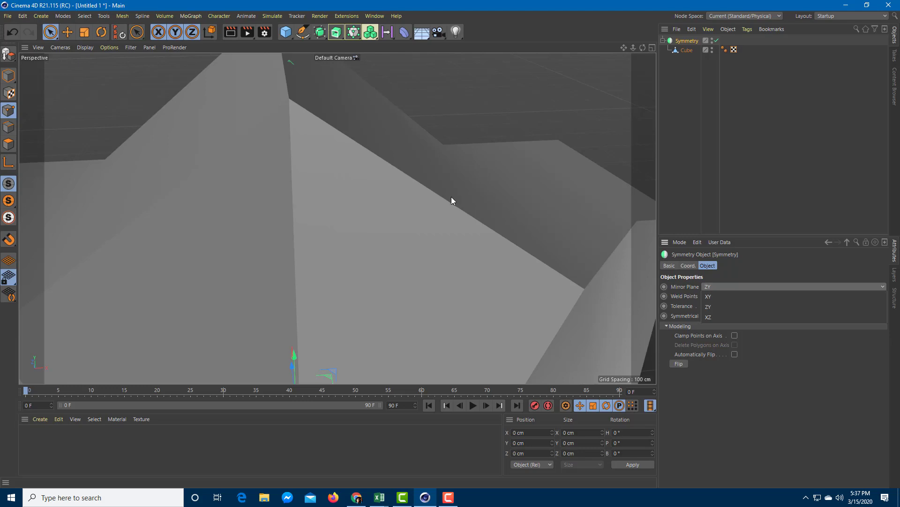
{"action": "left_click", "coordinate": [462, 182]}
{"action": "left_click_drag", "start_coordinate": [462, 182], "coordinate": [457, 211], "text": "alt"}
{"action": "left_click", "coordinate": [739, 287]}
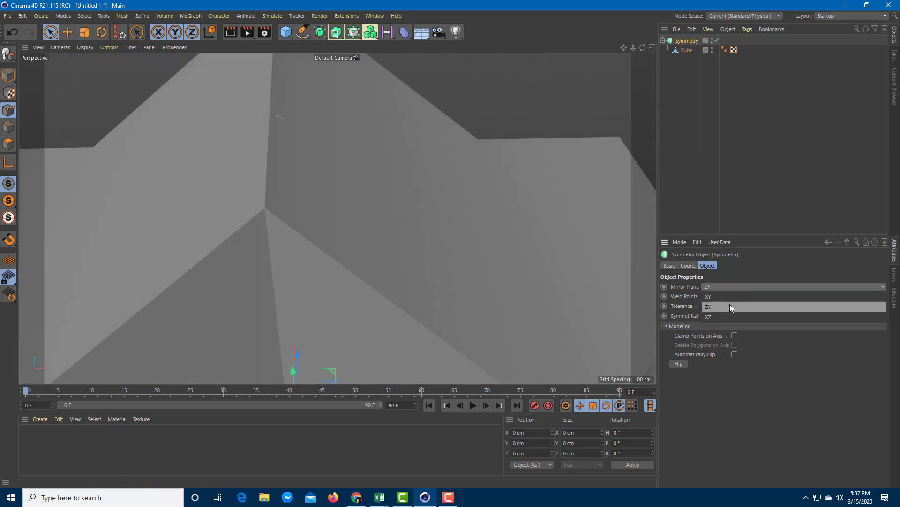
{"action": "left_click", "coordinate": [730, 304]}
{"action": "left_click", "coordinate": [731, 289]}
{"action": "left_click", "coordinate": [725, 317]}
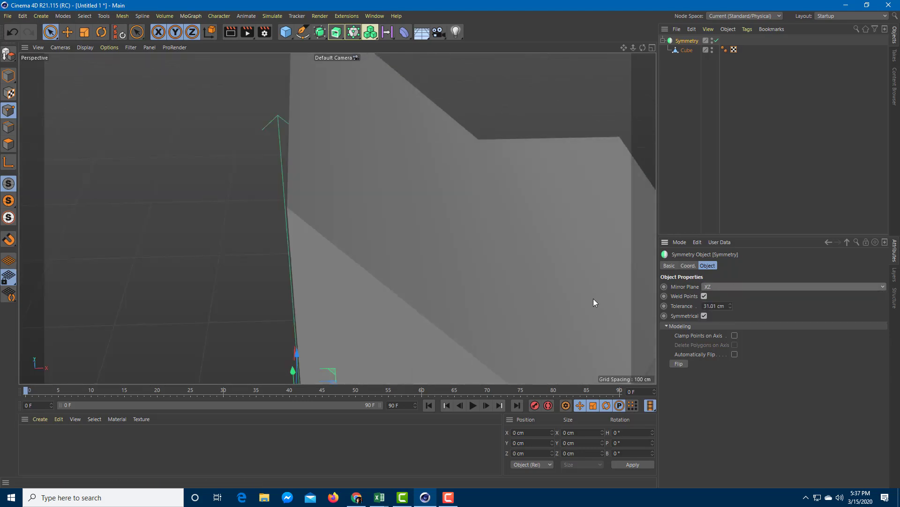
{"action": "left_click_drag", "start_coordinate": [593, 298], "coordinate": [404, 178], "text": "alt"}
- Switch the Symmetry object's mirror plane back to ZY and again to XZ for comparison
{"action": "left_click", "coordinate": [763, 286]}
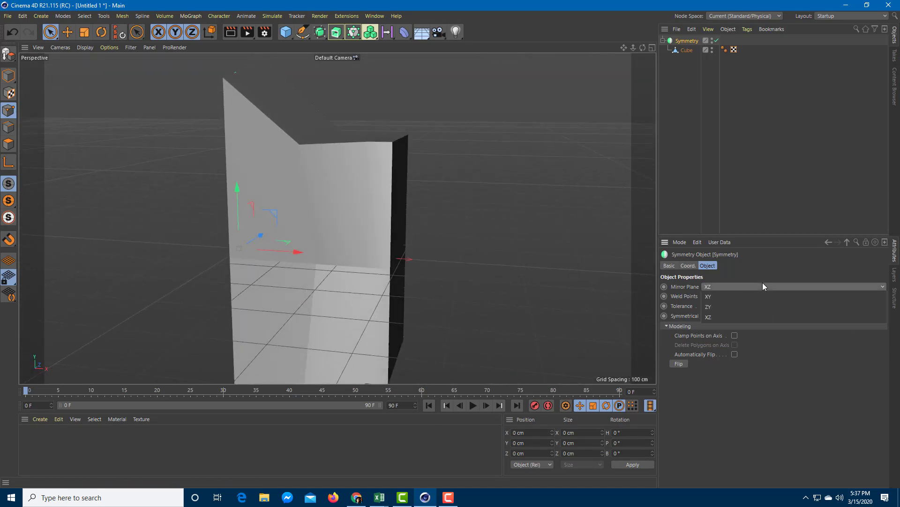
{"action": "left_click", "coordinate": [742, 306]}
{"action": "left_click", "coordinate": [733, 286]}
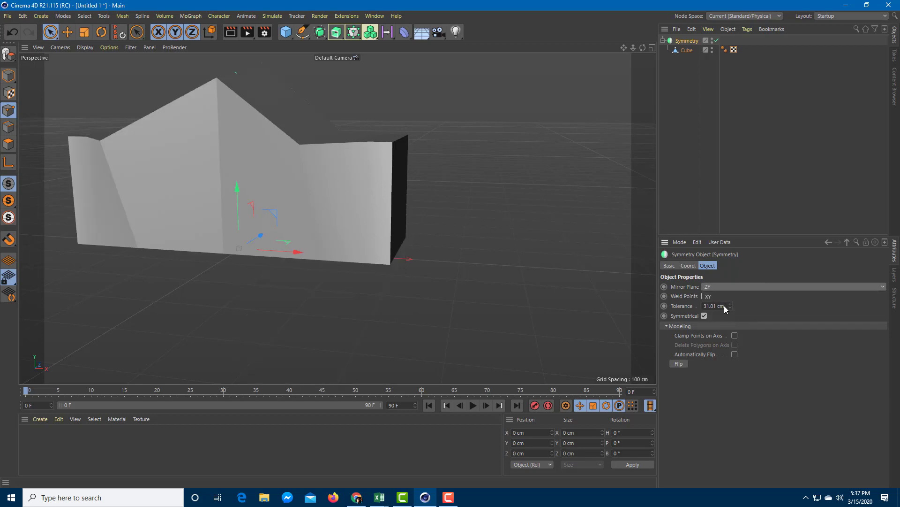
{"action": "left_click", "coordinate": [708, 317]}
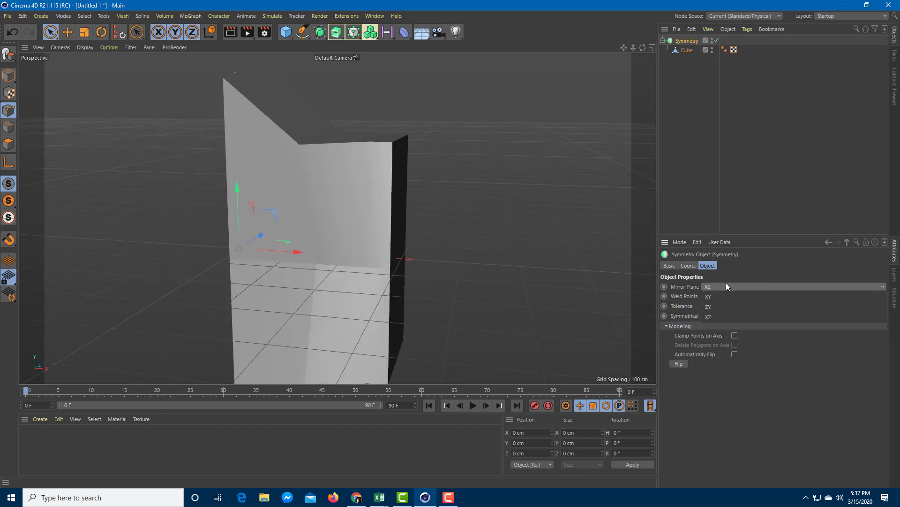
- Try the XY mirror plane on the Symmetry object and return it to ZY
{"action": "left_click", "coordinate": [726, 284]}
{"action": "left_click", "coordinate": [720, 298]}
{"action": "left_click_drag", "start_coordinate": [474, 253], "coordinate": [448, 268], "text": "alt"}
{"action": "left_click", "coordinate": [730, 285]}
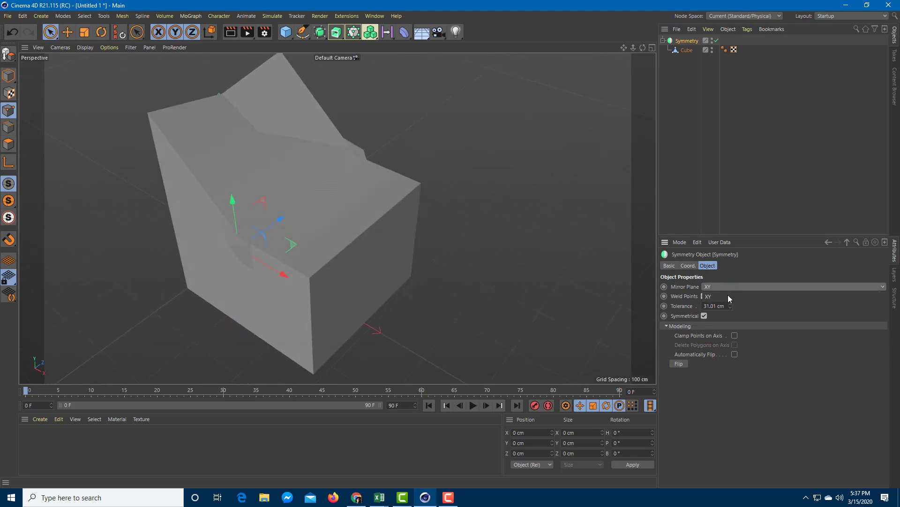
{"action": "left_click", "coordinate": [728, 306]}
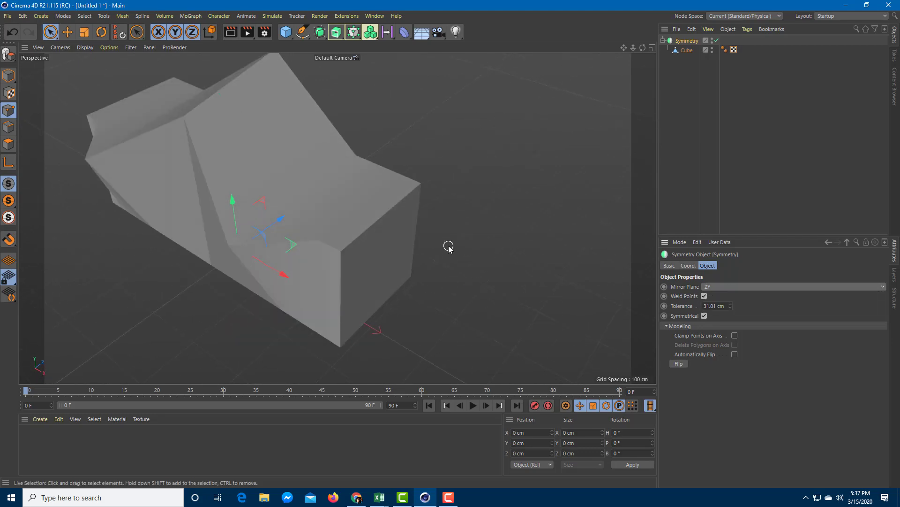
- In polygon mode, select the cube's sloped front polygon beside the seam and pull it outward to a Z position of about -192 cm
{"action": "left_click_drag", "start_coordinate": [446, 247], "coordinate": [524, 211], "text": "alt"}
{"action": "scroll", "coordinate": [460, 301], "scroll_direction": "up", "scroll_amount": 2}
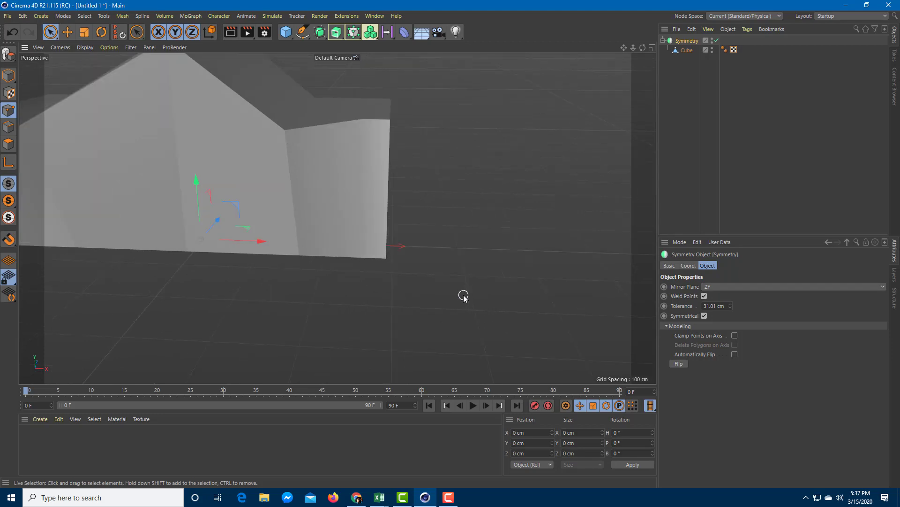
{"action": "scroll", "coordinate": [463, 298], "scroll_direction": "up", "scroll_amount": 1}
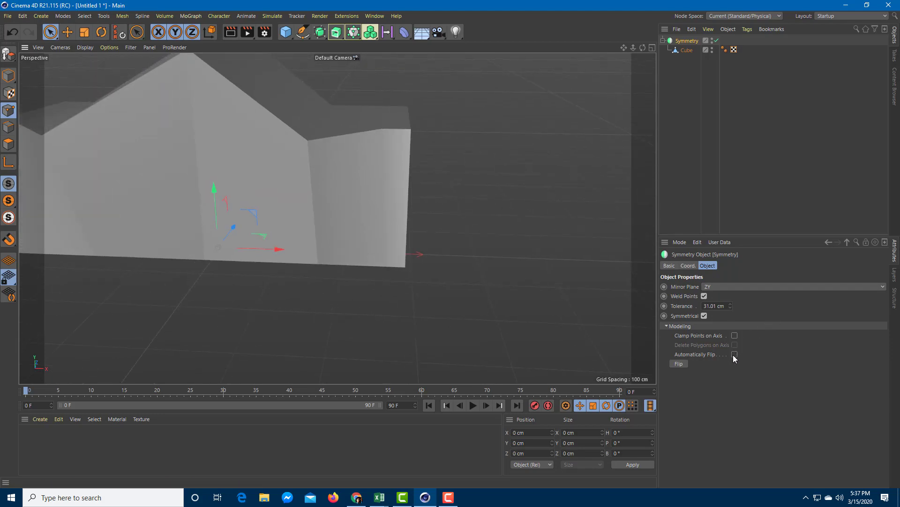
{"action": "scroll", "coordinate": [319, 232], "scroll_direction": "up", "scroll_amount": 3}
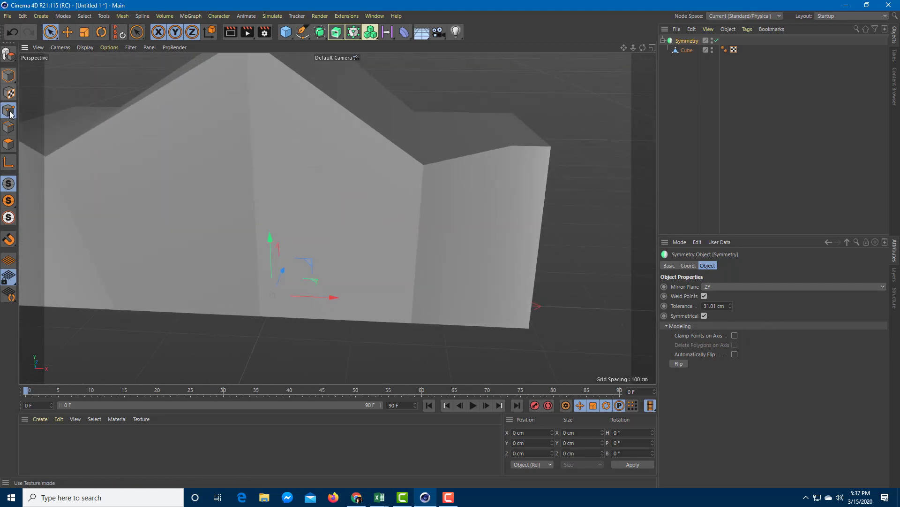
{"action": "left_click", "coordinate": [9, 144]}
{"action": "left_click_drag", "start_coordinate": [330, 229], "coordinate": [333, 271], "text": "alt"}
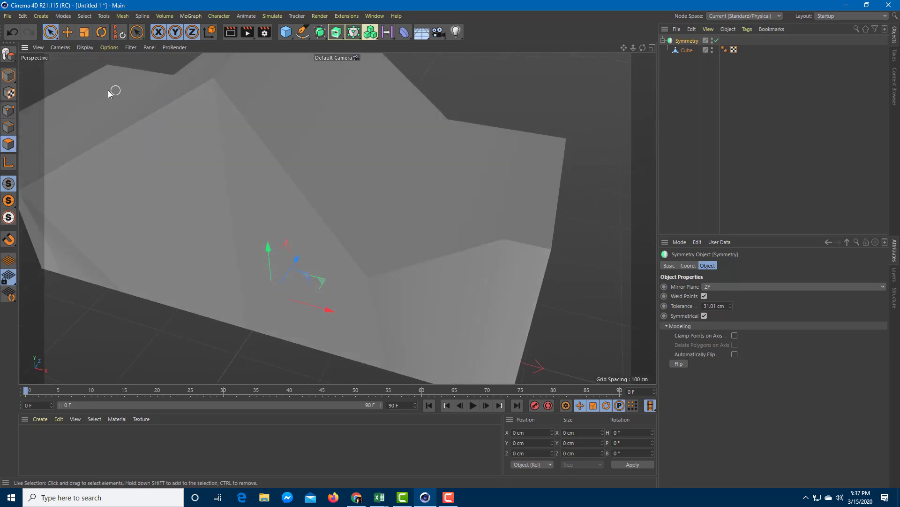
{"action": "left_click", "coordinate": [686, 50]}
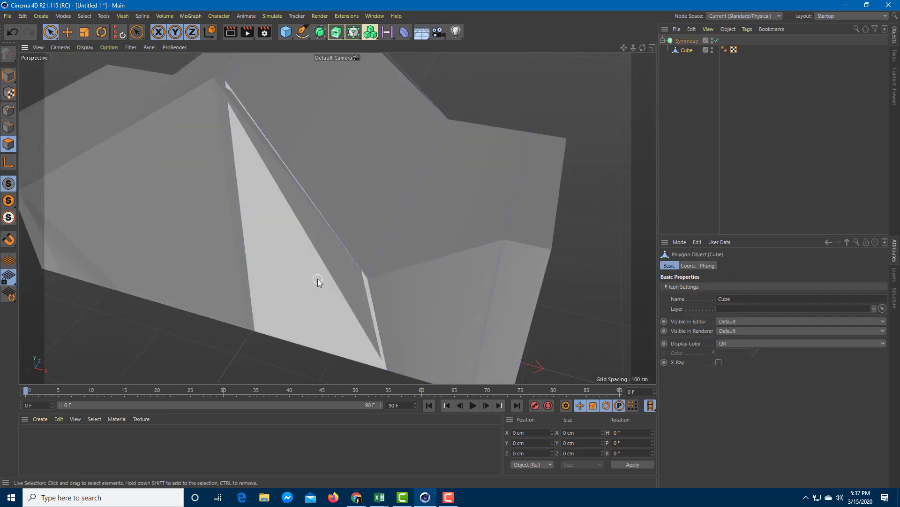
{"action": "left_click", "coordinate": [317, 279]}
{"action": "left_click_drag", "start_coordinate": [282, 294], "coordinate": [310, 310]}
- Toggle the cube's X-Ray display on and back off
{"action": "left_click", "coordinate": [719, 362]}
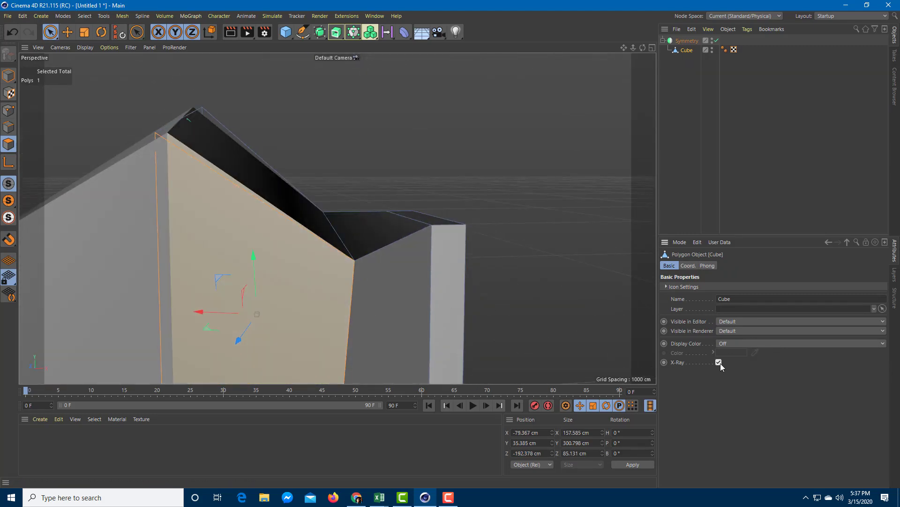
{"action": "left_click", "coordinate": [719, 362]}
{"action": "left_click_drag", "start_coordinate": [554, 300], "coordinate": [481, 242], "text": "alt"}
- Select the Symmetry object and examine the reshaped mirrored halves from the front
{"action": "left_click", "coordinate": [692, 41]}
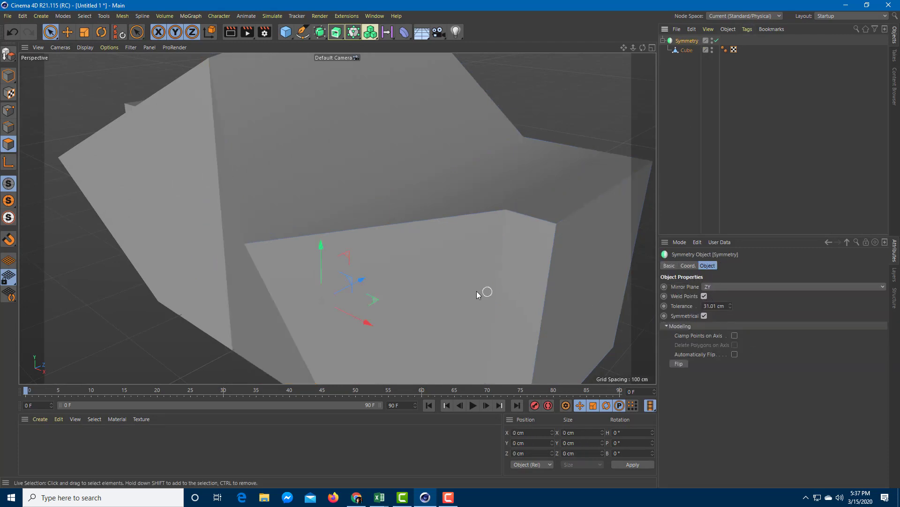
{"action": "left_click_drag", "start_coordinate": [477, 290], "coordinate": [471, 275], "text": "alt"}
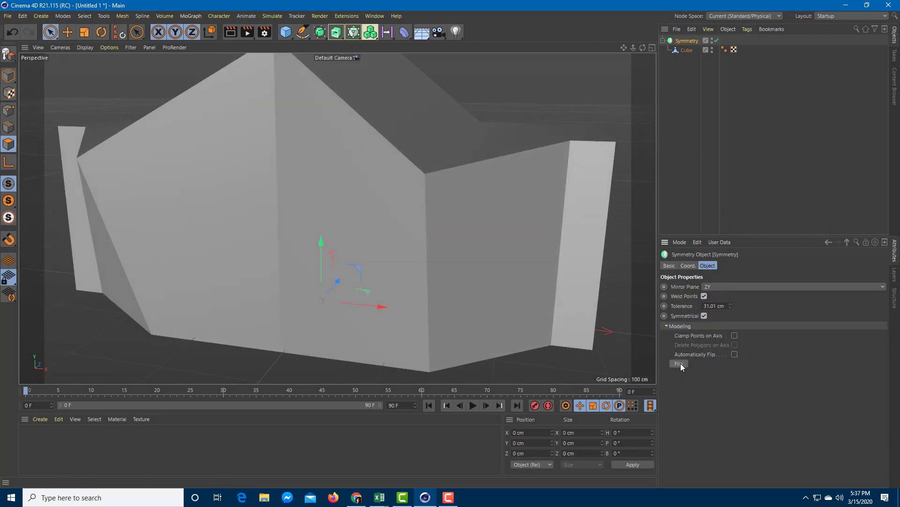
{"action": "mouse_move", "coordinate": [495, 301]}
{"action": "left_mouse_down", "text": "alt"}
{"action": "mouse_move", "coordinate": [464, 318]}
{"action": "mouse_move", "coordinate": [402, 307]}
{"action": "mouse_move", "coordinate": [512, 316]}
{"action": "mouse_move", "coordinate": [503, 308]}
{"action": "left_mouse_up", "text": "alt"}
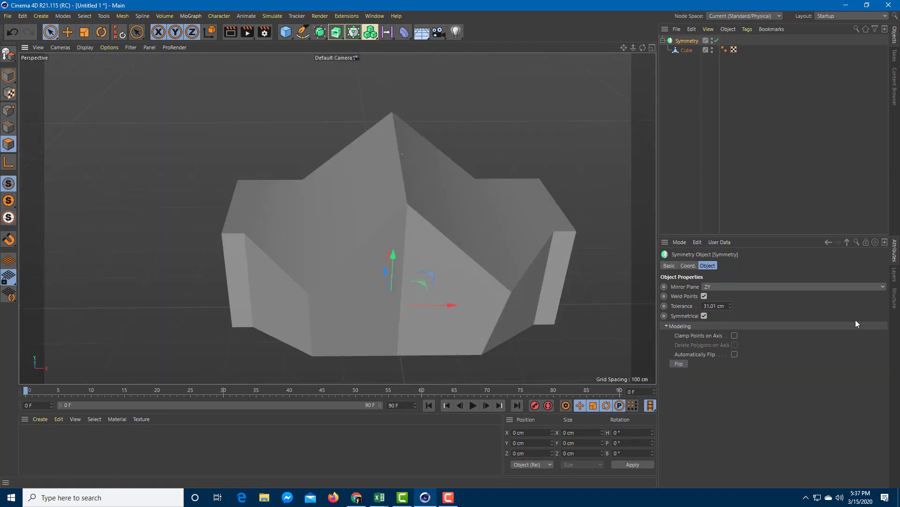